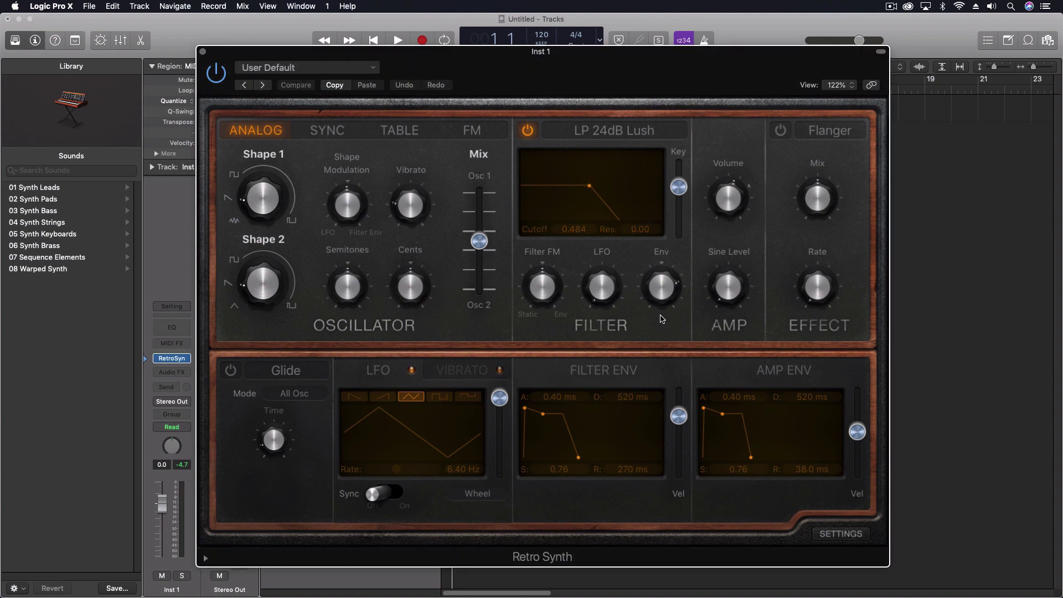
Step: Insert a Randomizer MIDI effect on Inst 1 with its Event Type set to Note Number
mouse_move(663, 315)
left_click(173, 344)
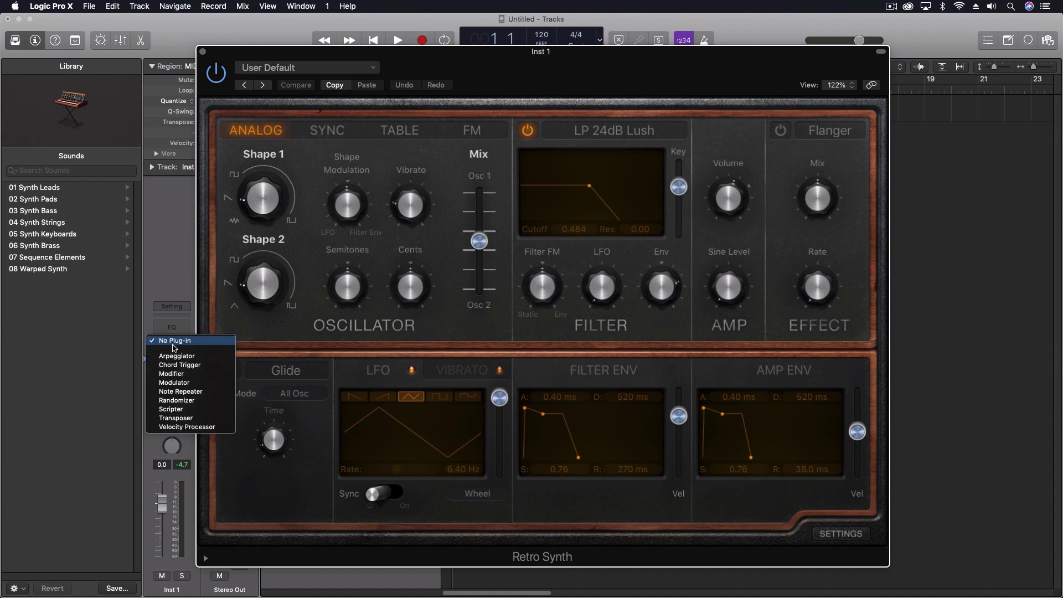
left_click(185, 401)
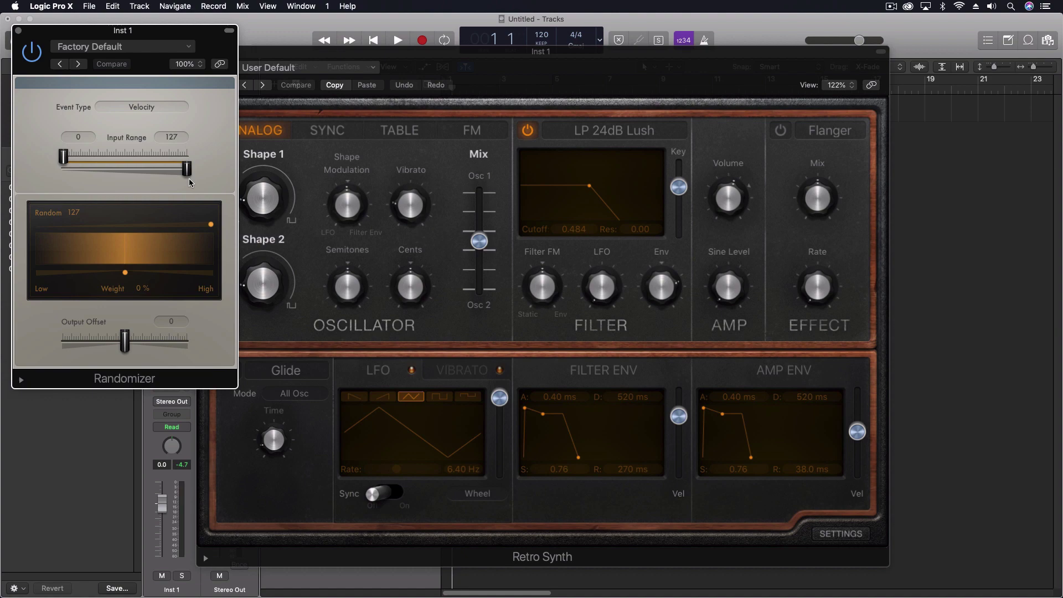
left_click_drag(192, 37, 833, 115)
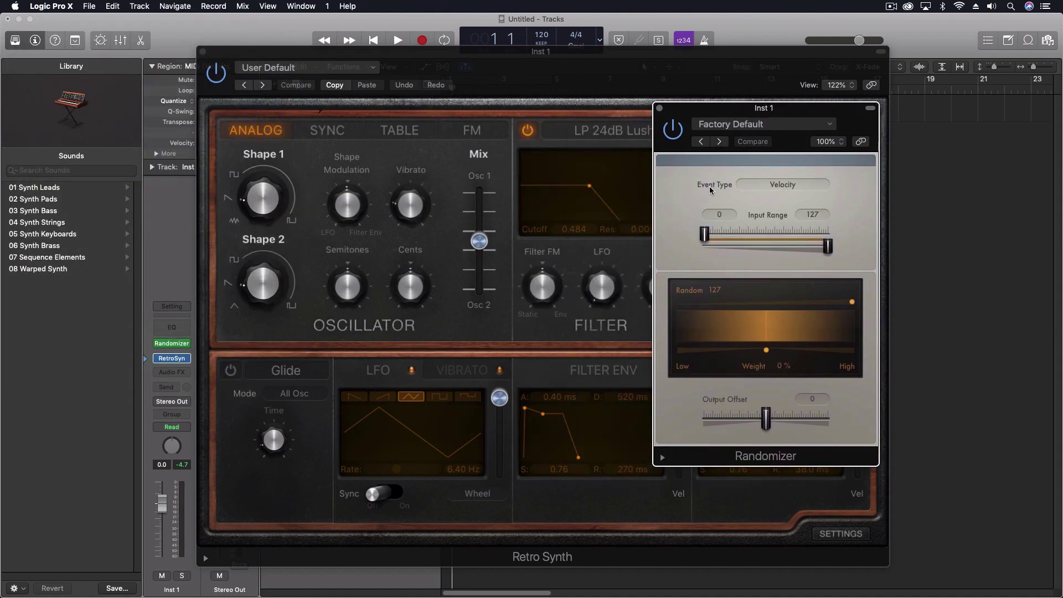
left_click(778, 186)
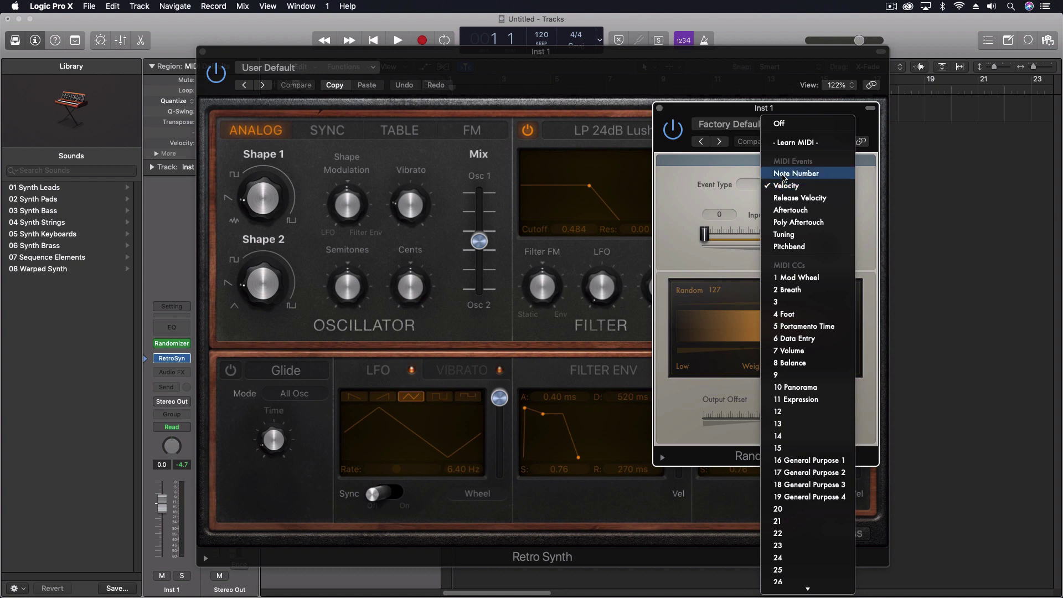
left_click(809, 176)
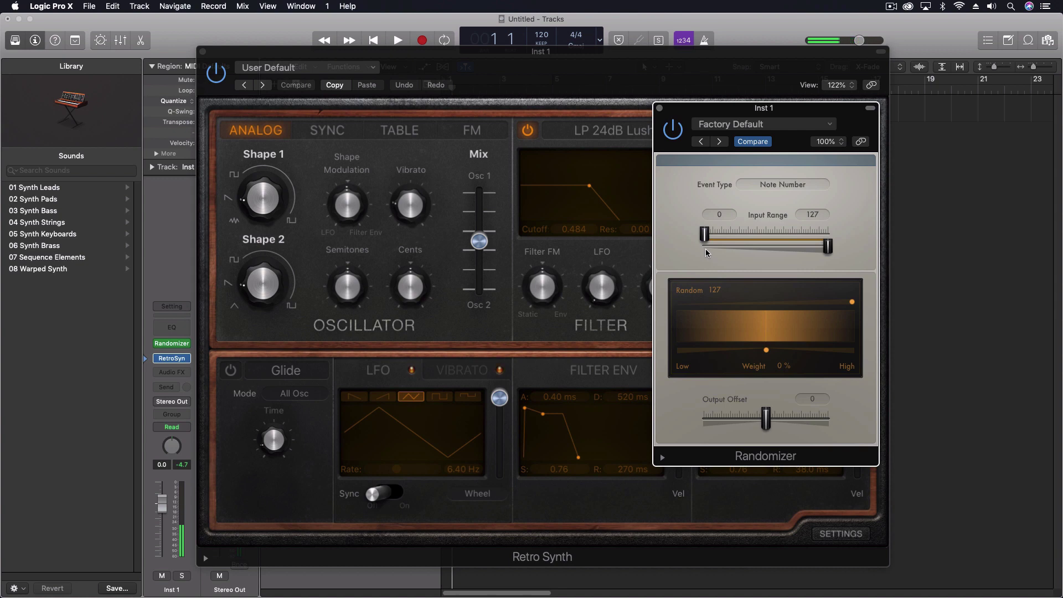
mouse_move(421, 247)
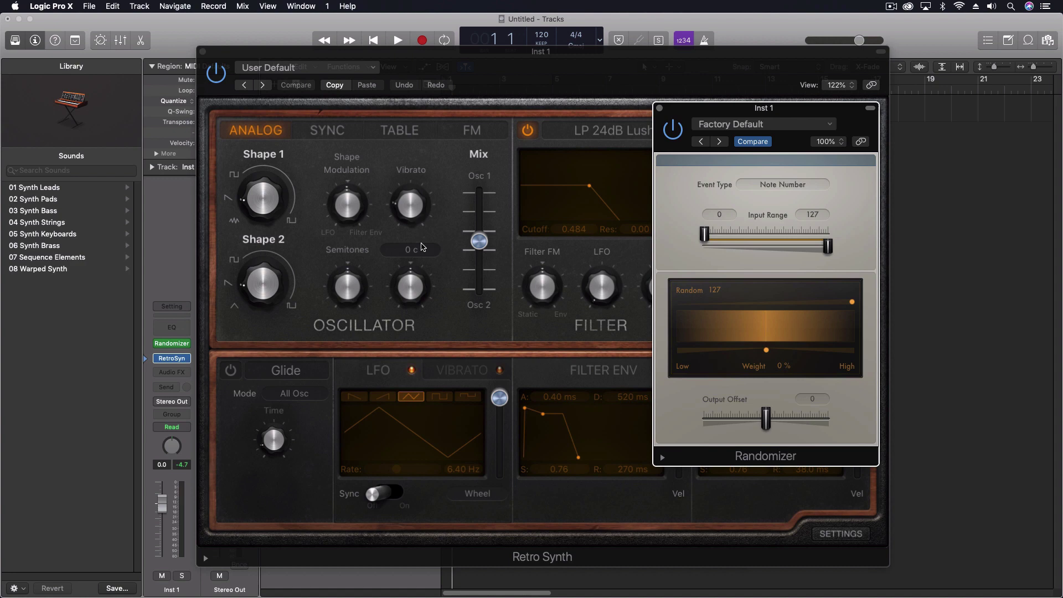
Step: Insert an Arpeggiator on Inst 1, moving and enlarging its window
left_click(171, 343)
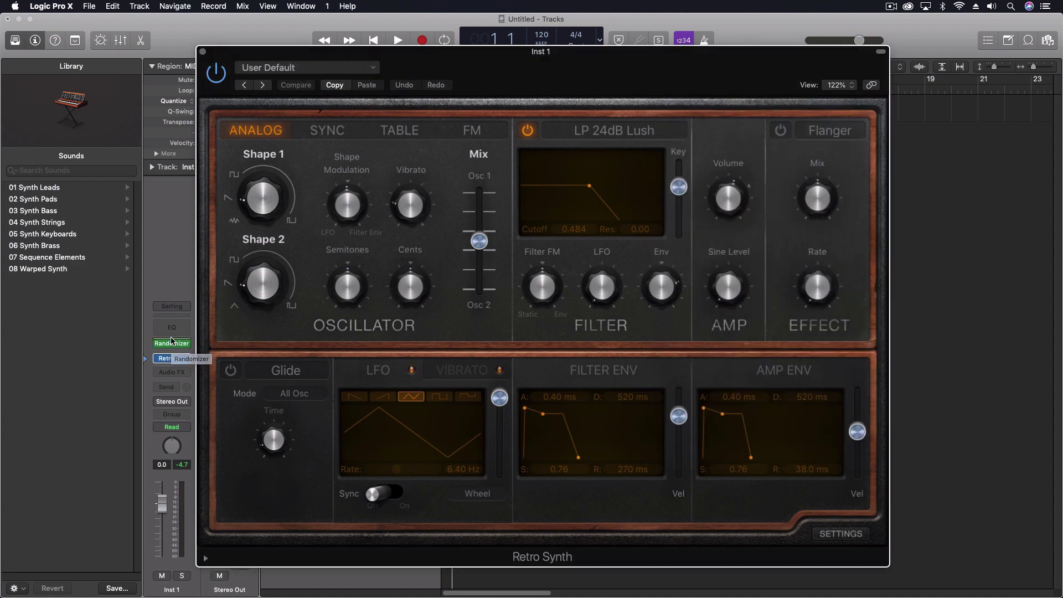
left_click(172, 350)
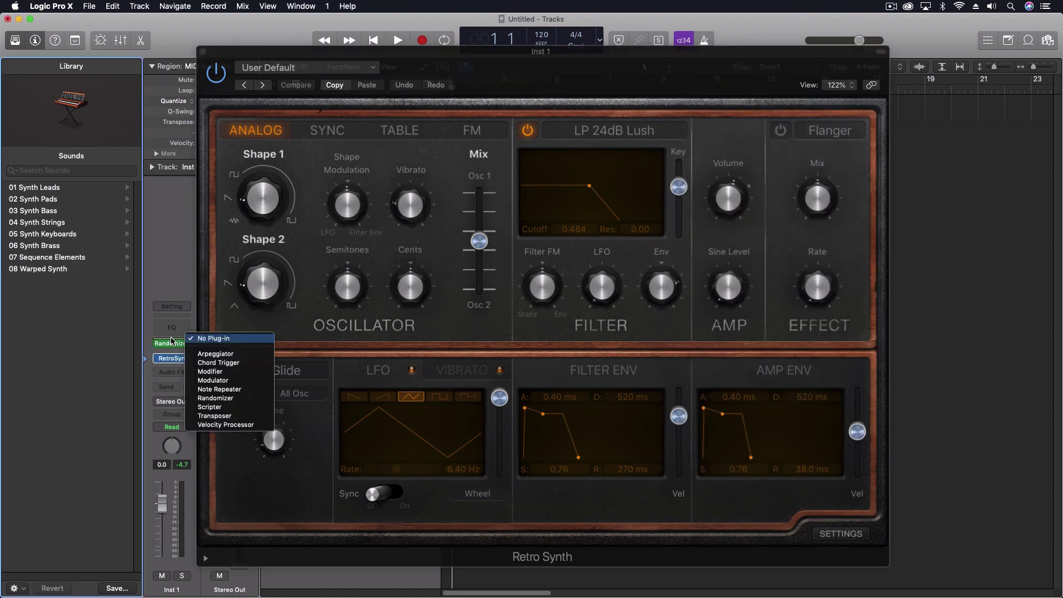
left_click(248, 355)
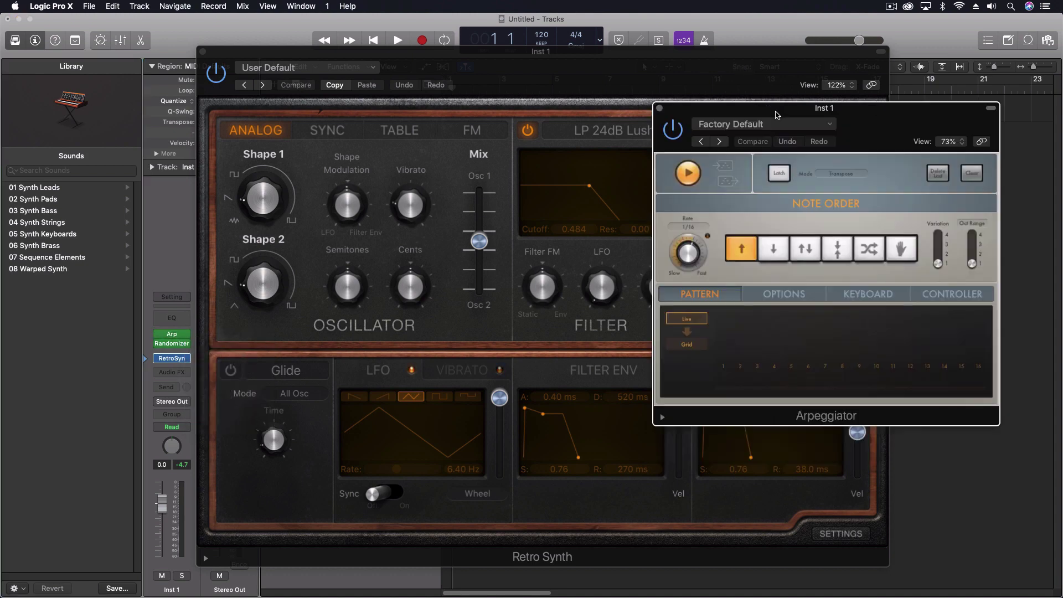
left_click_drag(776, 110, 583, 93)
left_click_drag(802, 409, 945, 510)
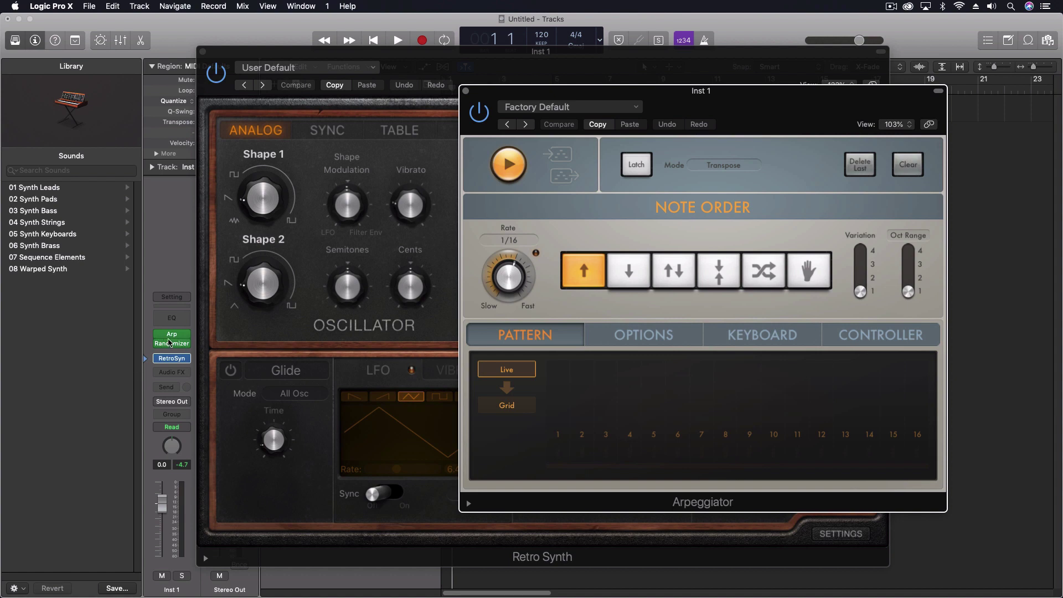
Step: Try a slower arpeggiator rate, then return it to 1/16
mouse_move(172, 336)
left_click_drag(513, 289, 510, 304)
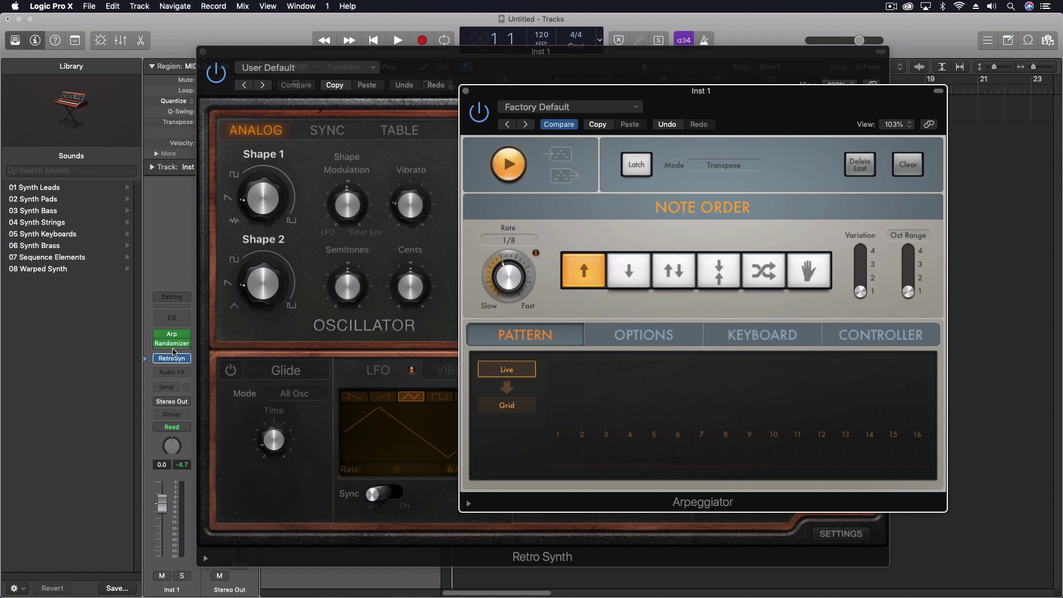
left_click_drag(509, 282, 509, 262)
mouse_move(242, 274)
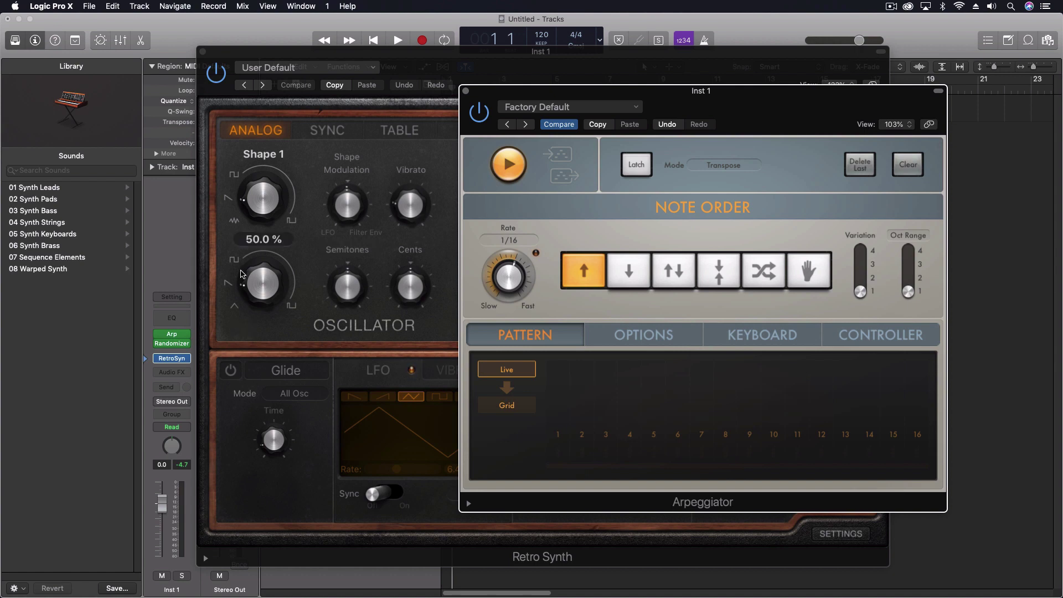
Step: Insert a Transposer MIDI effect on Inst 1 and move its window aside
left_click(173, 344)
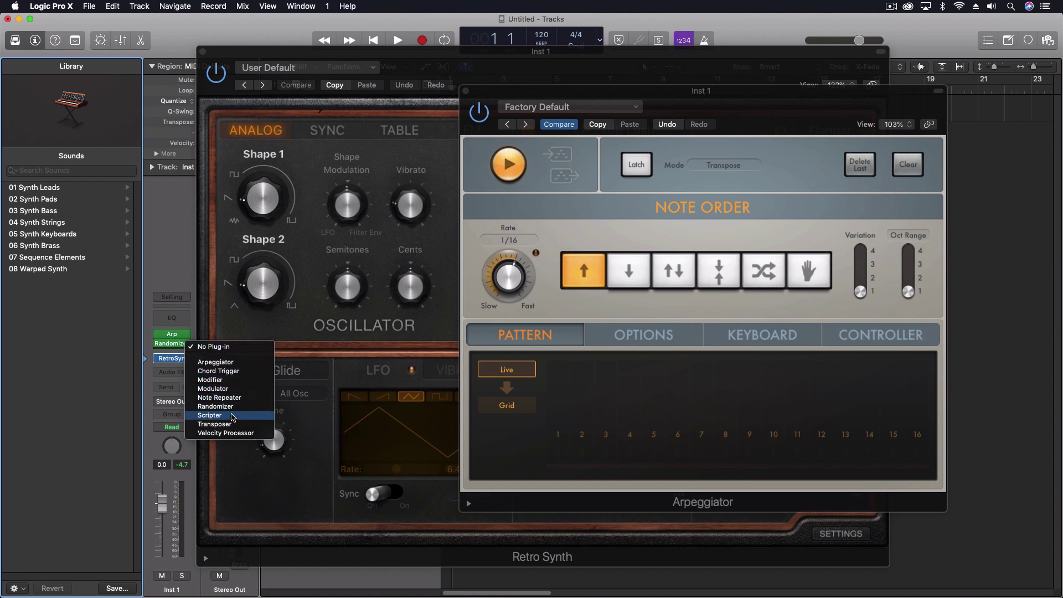
left_click(221, 423)
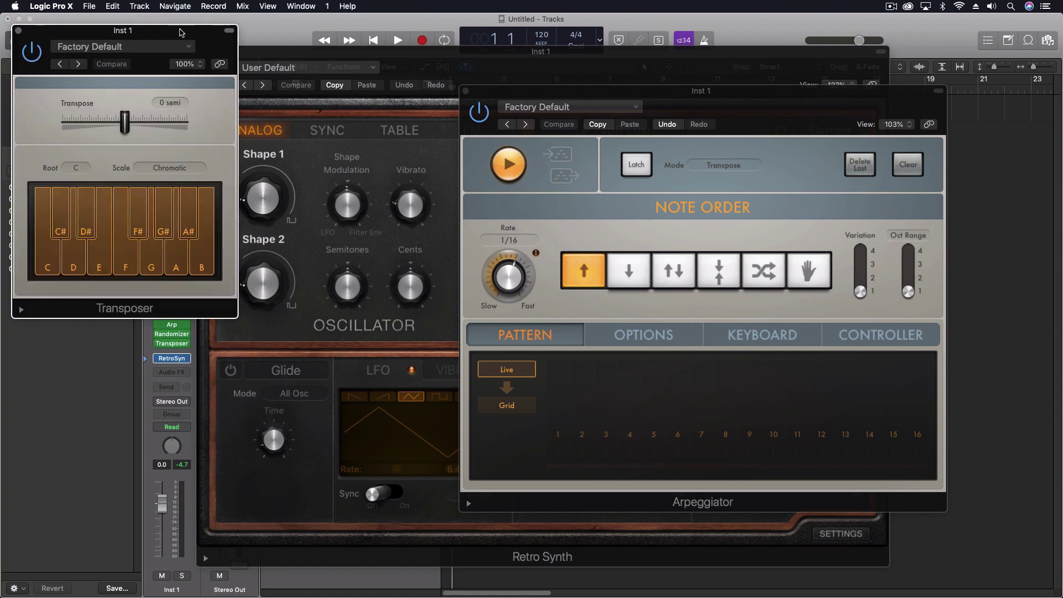
left_click_drag(179, 31, 699, 147)
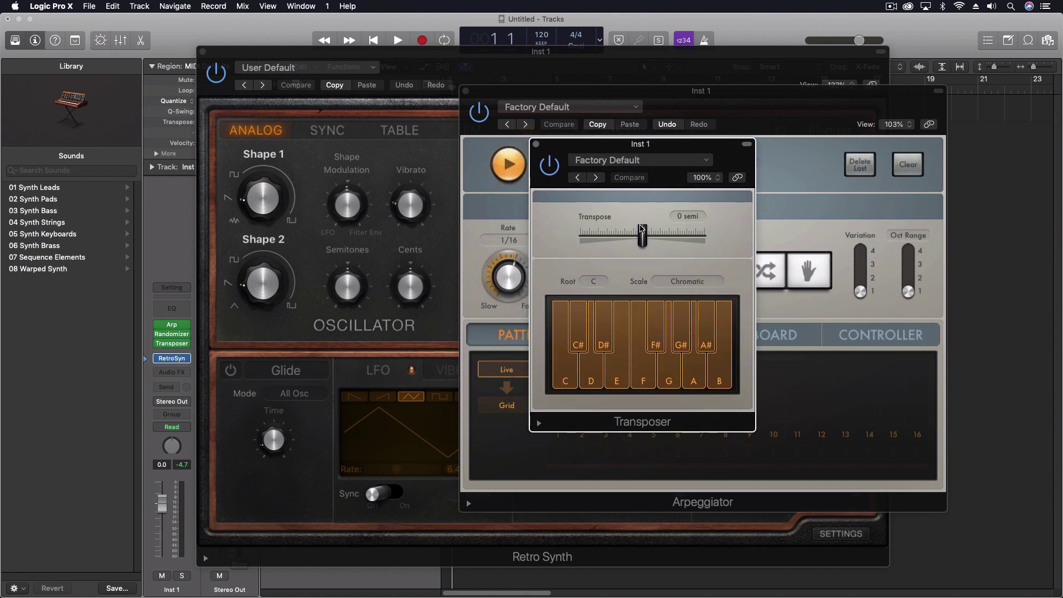
Step: Remove C#, D#, F#, G#, A# and B from the Transposer scale
left_click(581, 337)
left_click(606, 339)
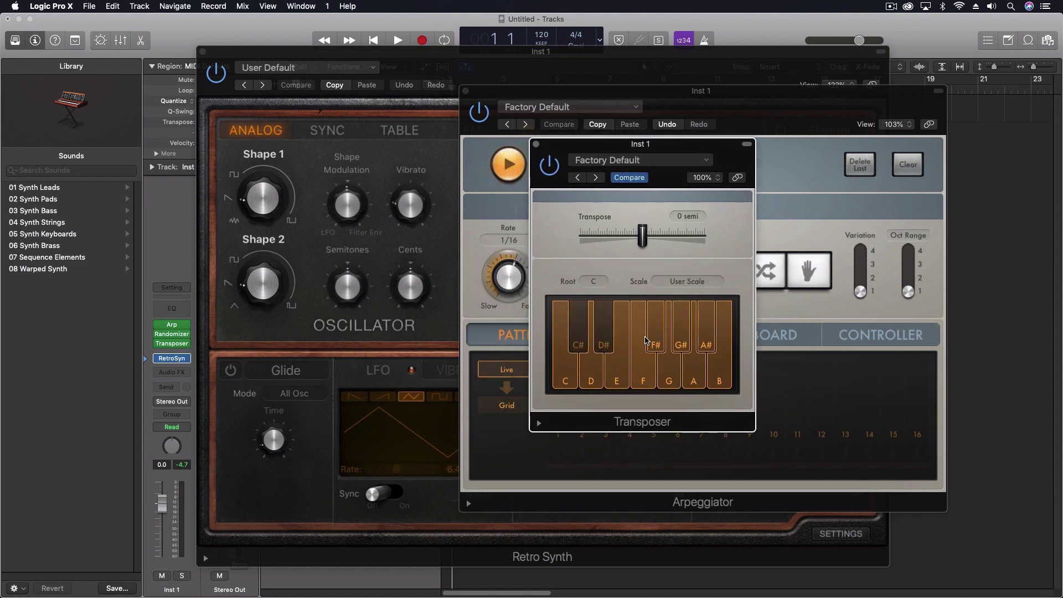
left_click(655, 339)
left_click(684, 336)
left_click(706, 335)
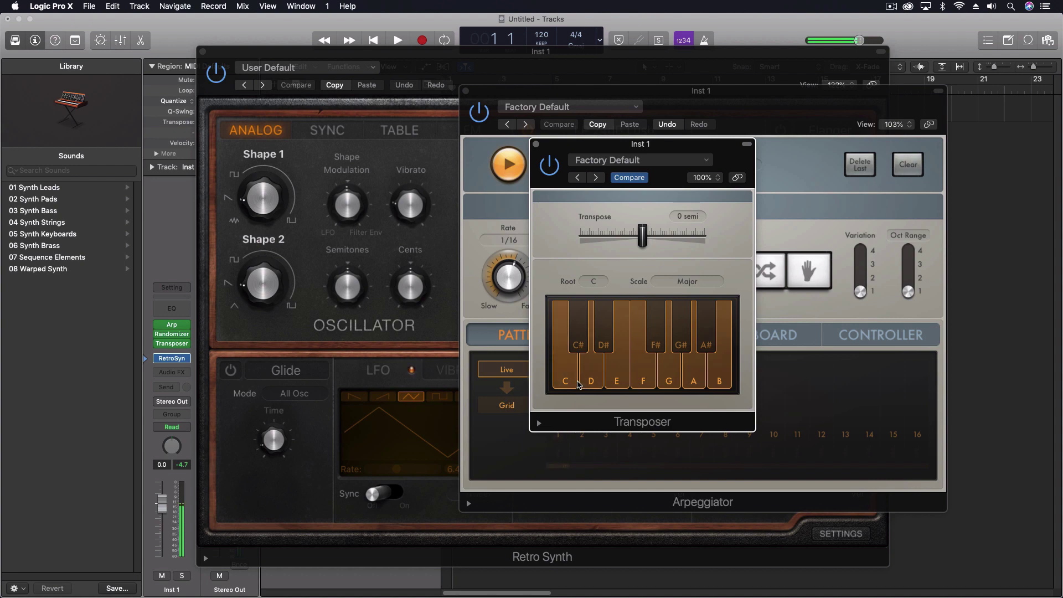
left_click(719, 379)
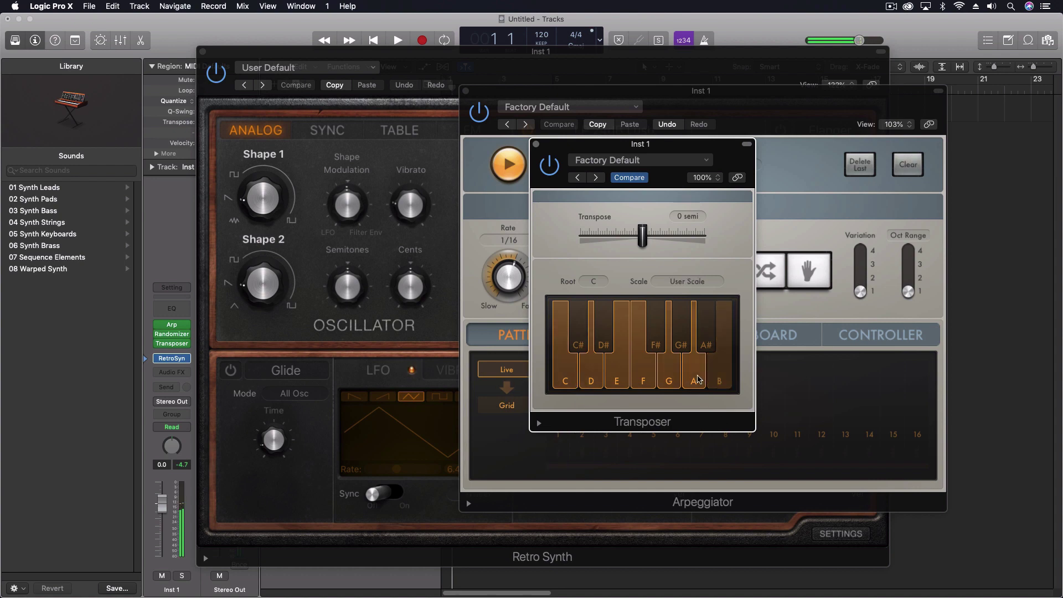
Step: Reduce the Transposer scale to just C, then add G and E for a C triad
left_click(695, 379)
mouse_move(663, 376)
left_mouse_down()
mouse_move(653, 365)
mouse_move(595, 368)
mouse_move(560, 386)
left_mouse_up()
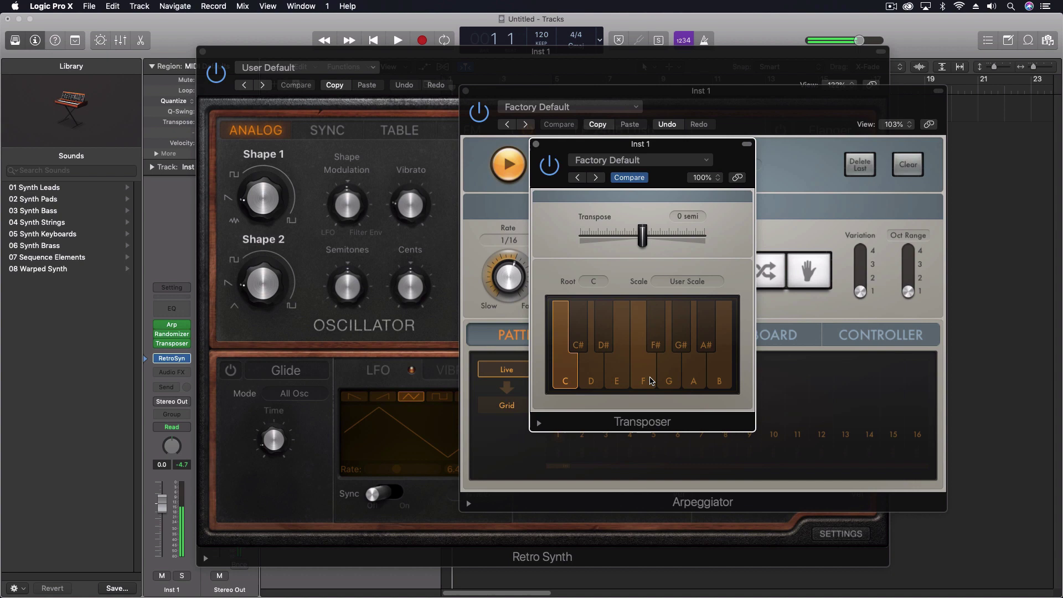
left_click(672, 380)
left_click(623, 381)
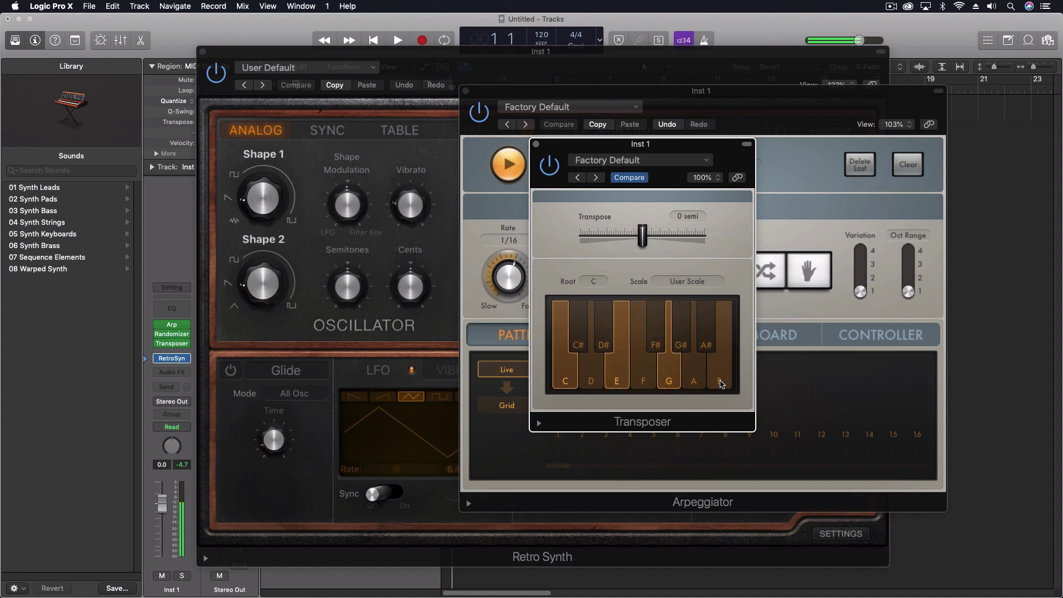
Step: Add B, A, F and D back to restore the C Major scale
left_click(721, 383)
left_click(693, 380)
left_click(642, 381)
left_click(590, 378)
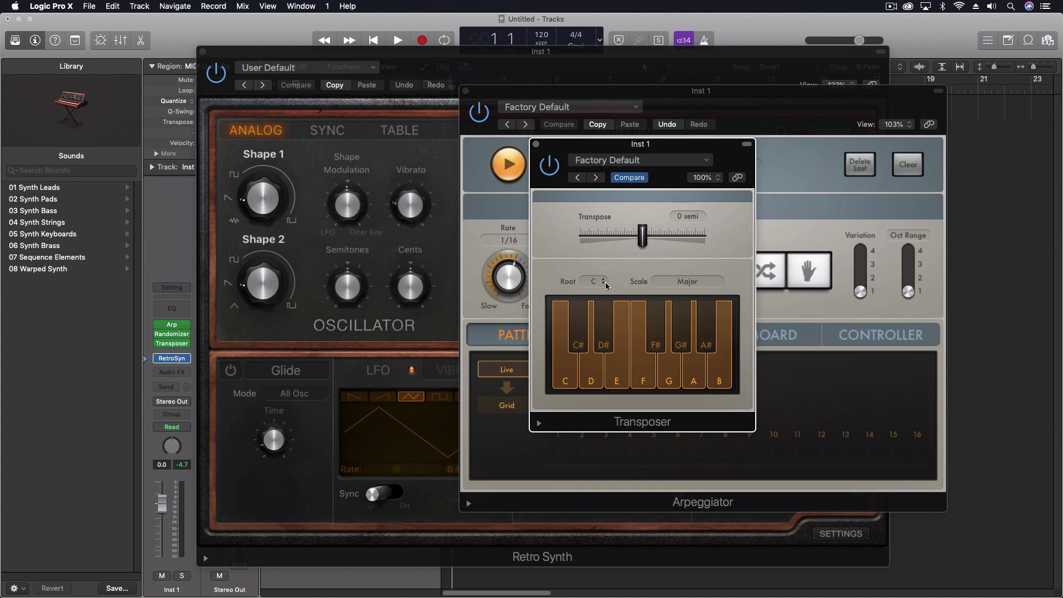
Step: Re-enable C#, D#, F#, G# and A# so the scale reads Chromatic
left_click(579, 347)
left_click(603, 337)
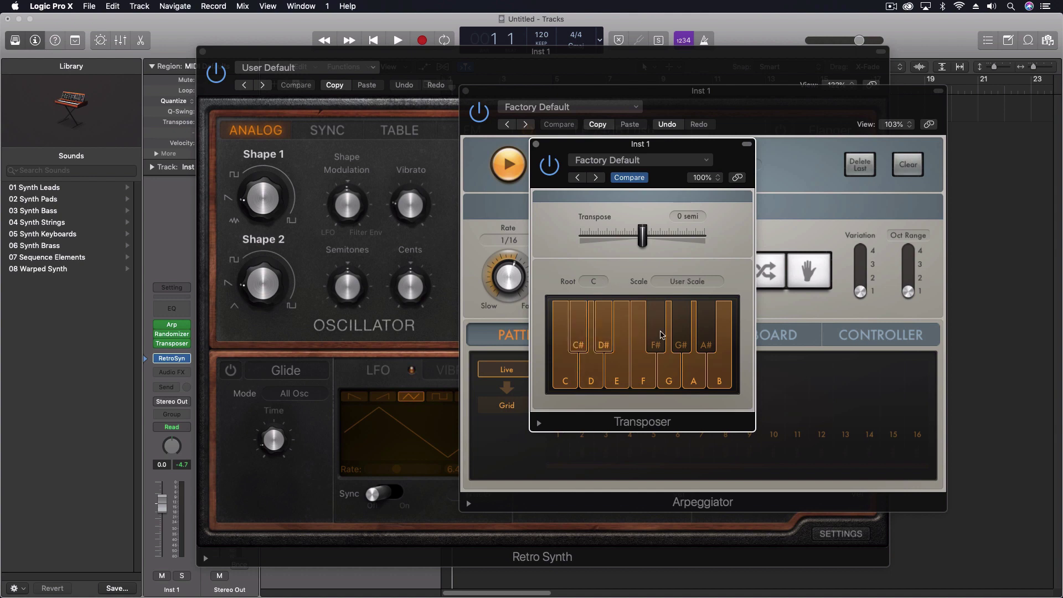
left_click(655, 335)
left_click(682, 335)
left_click(710, 337)
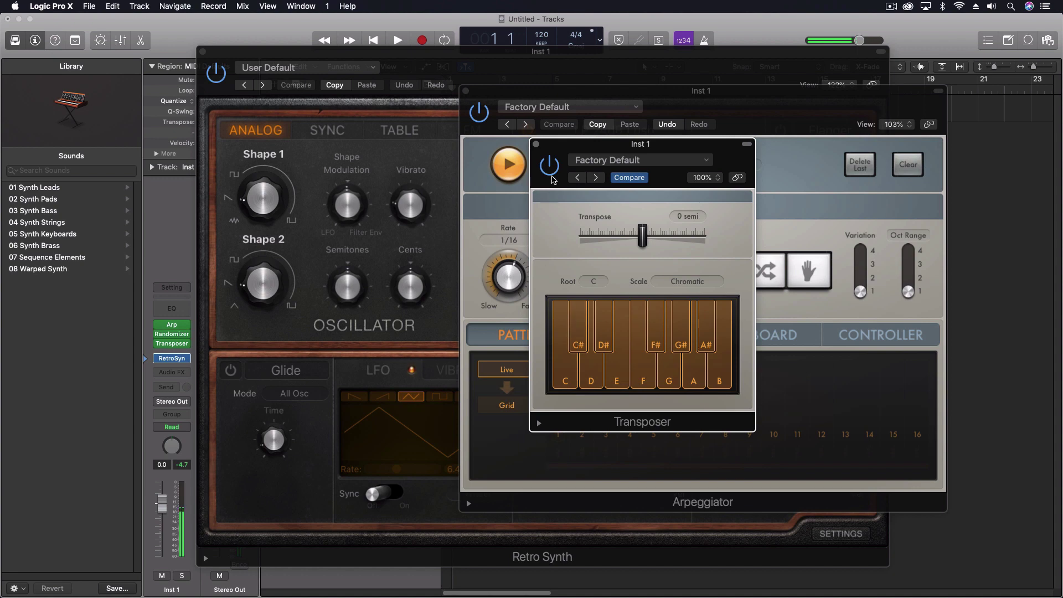
Step: Insert a Modulator MIDI effect at the top of the chain, ahead of the Arpeggiator
left_click(182, 322)
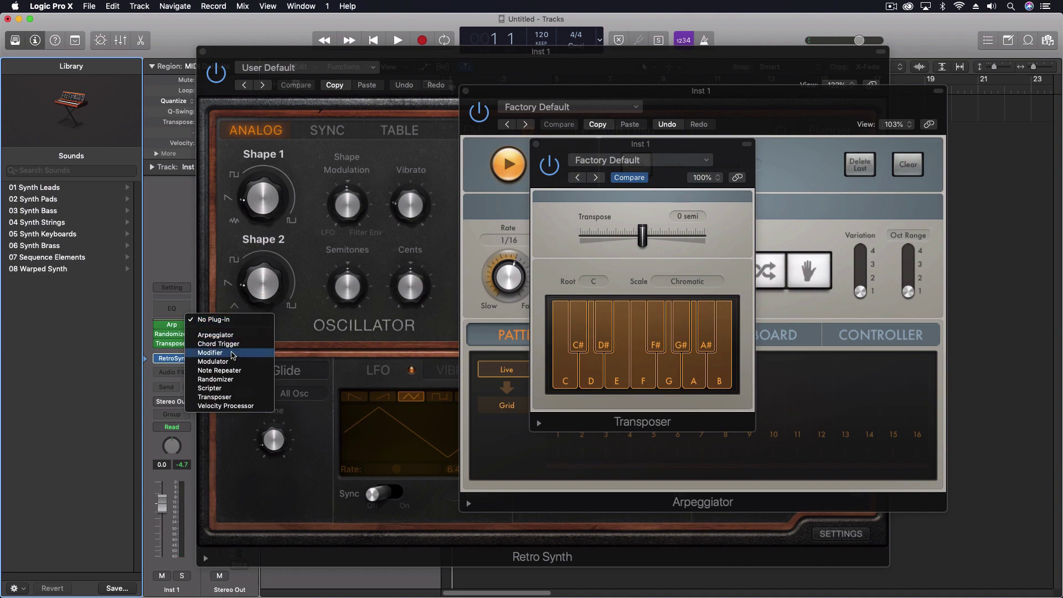
left_click(230, 362)
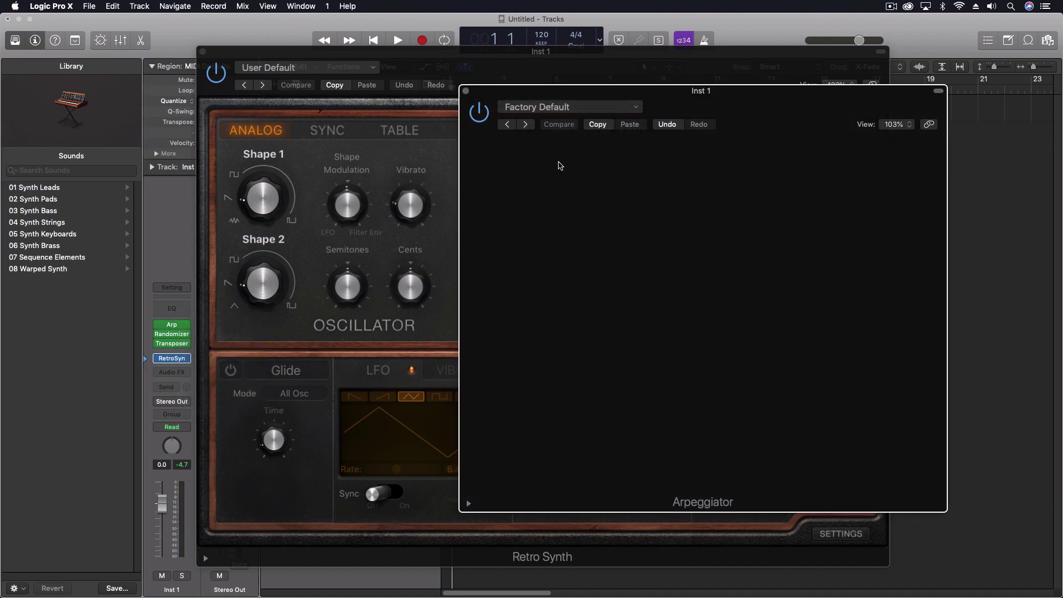
left_click_drag(800, 188, 830, 268)
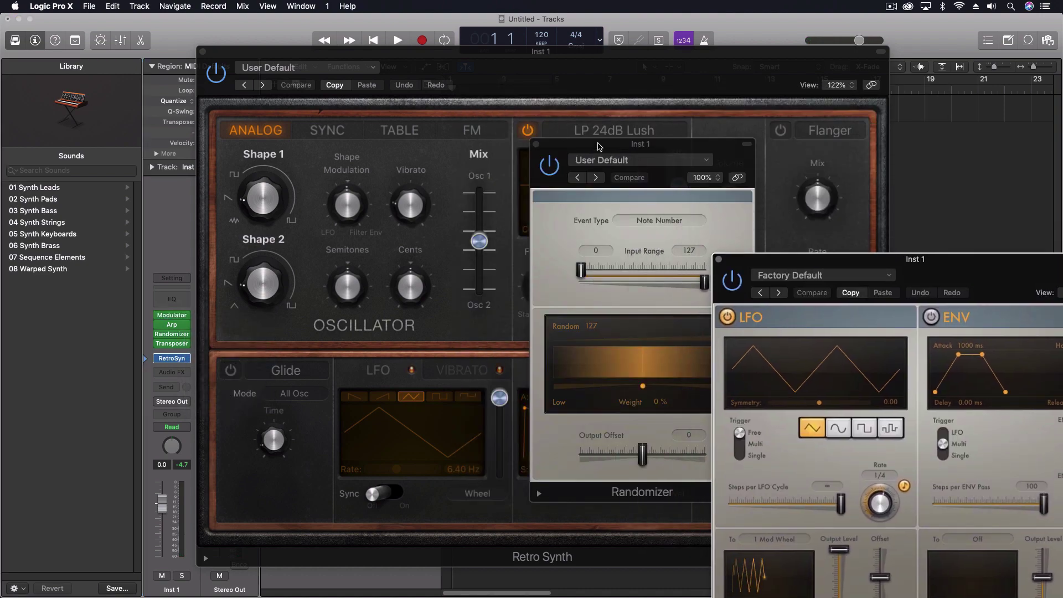
Step: Close the Randomizer and open the Arpeggiator beside the Modulator window
left_click_drag(599, 146, 510, 179)
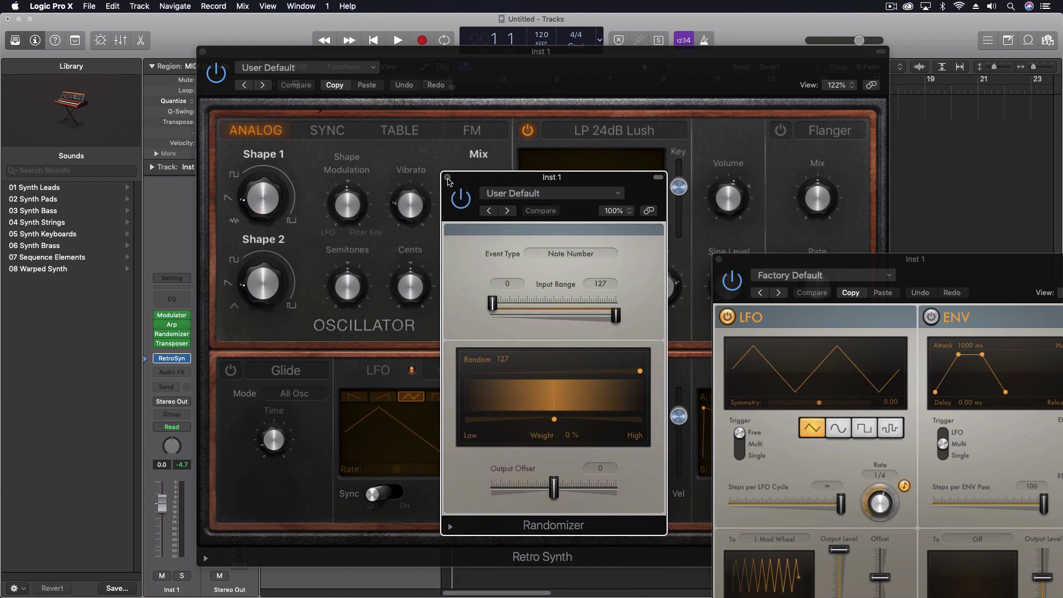
left_click(447, 177)
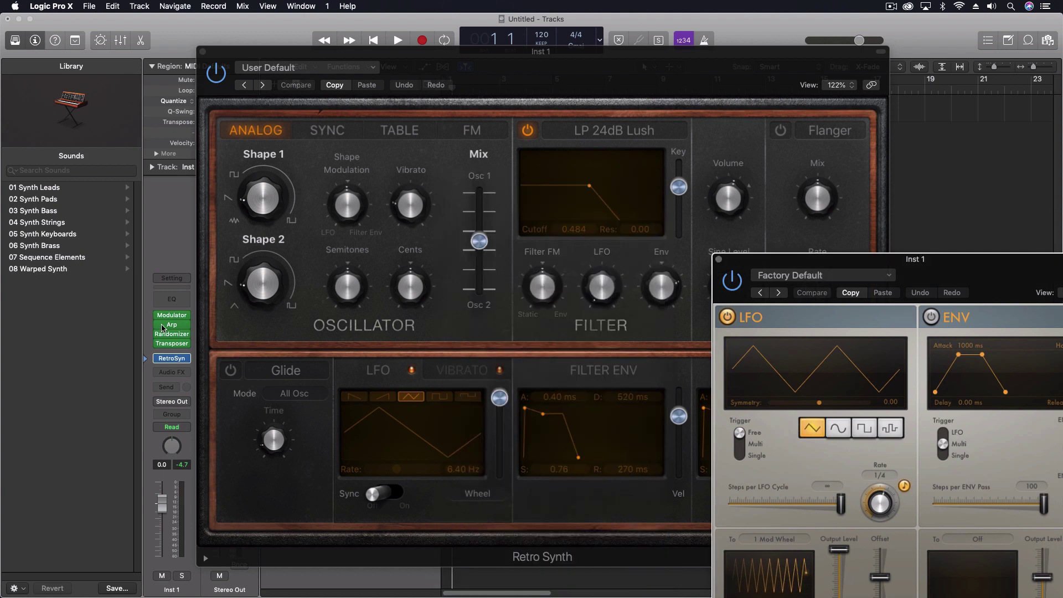
mouse_move(171, 328)
left_click(172, 327)
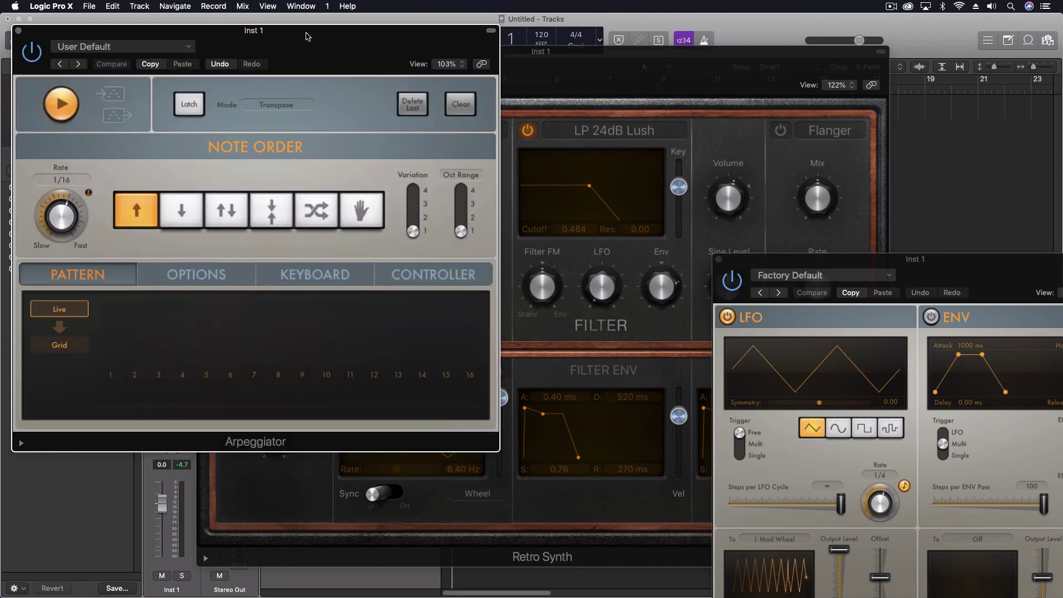
key("y")
left_click_drag(825, 264, 569, 54)
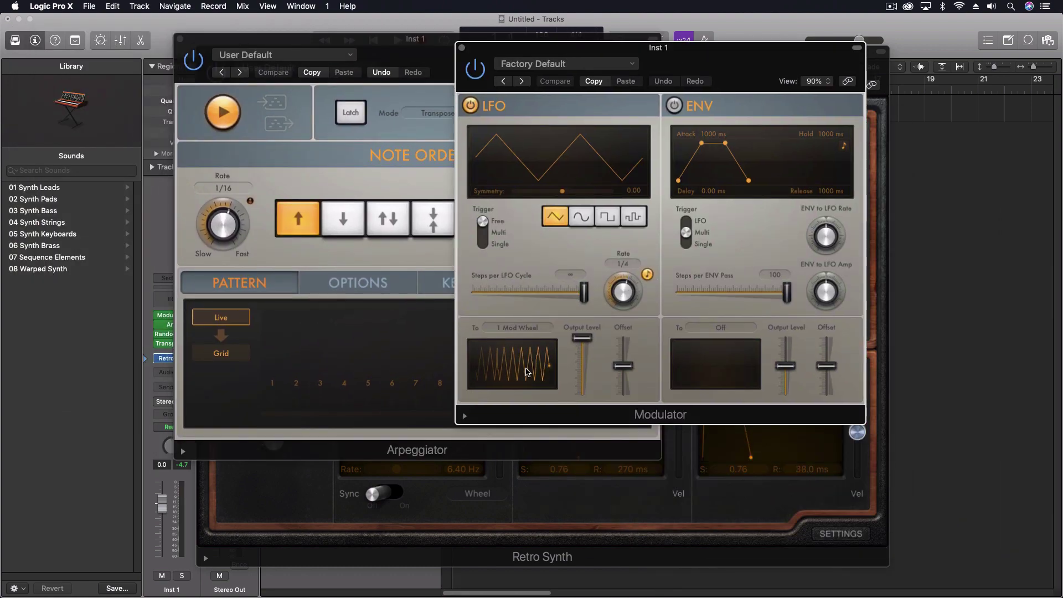
Step: Set the Modulator's target to the Arpeggiator's Rate via Learn Parameter
left_click(515, 329)
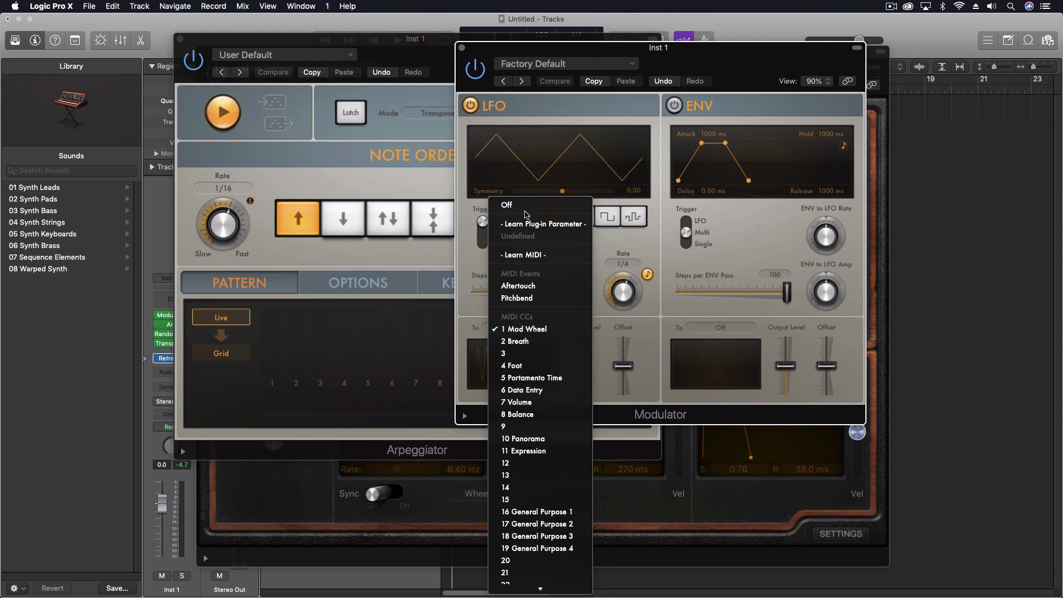
left_click(396, 231)
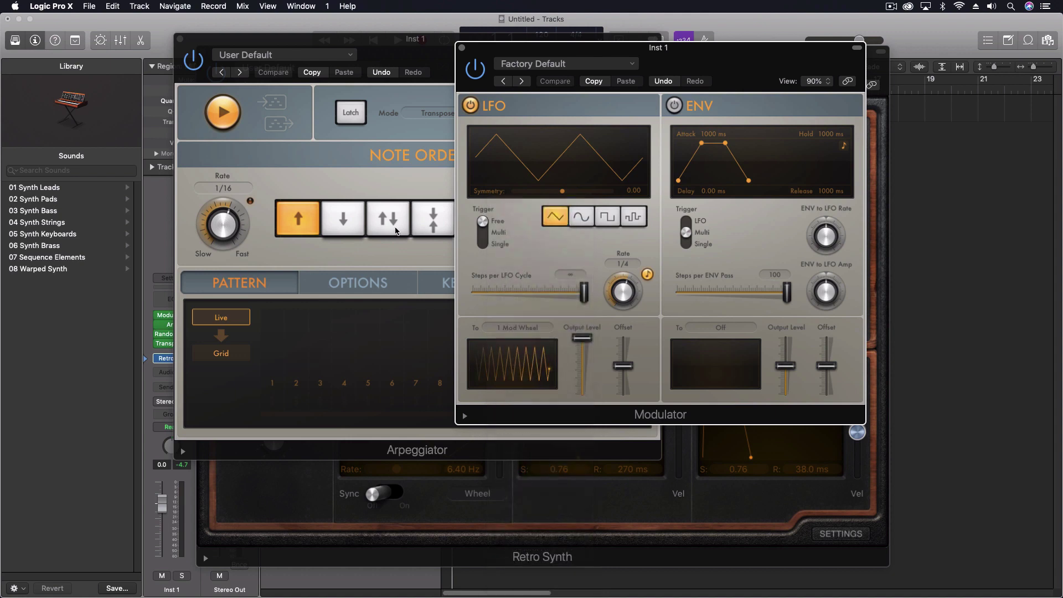
left_click(225, 228)
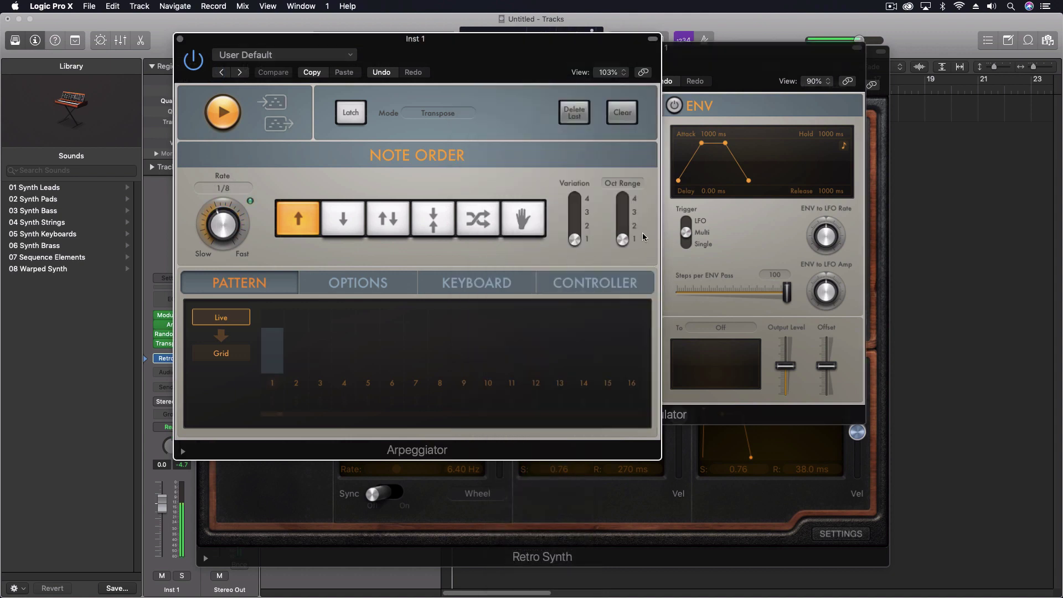
left_click(739, 70)
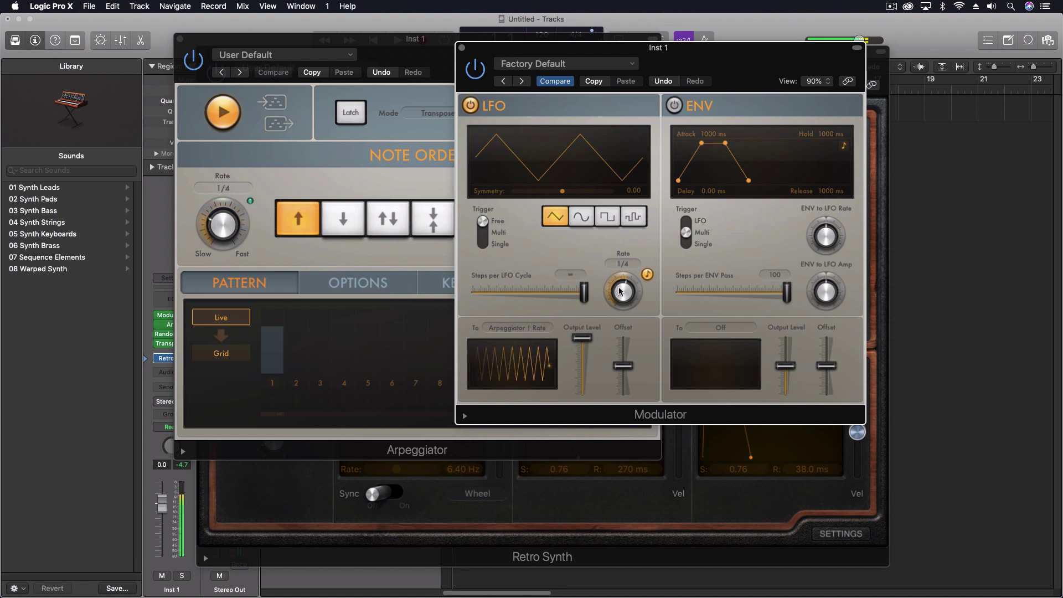
Step: Give the Modulator LFO a sine shape and a slow 10-bar rate
left_click_drag(620, 290, 616, 306)
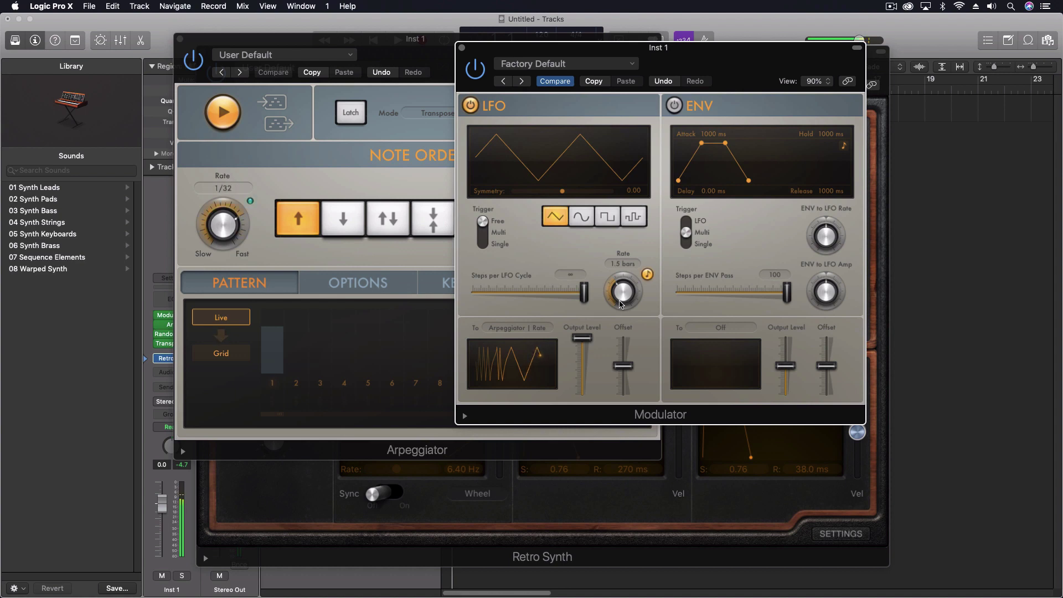
left_click_drag(619, 304, 623, 263)
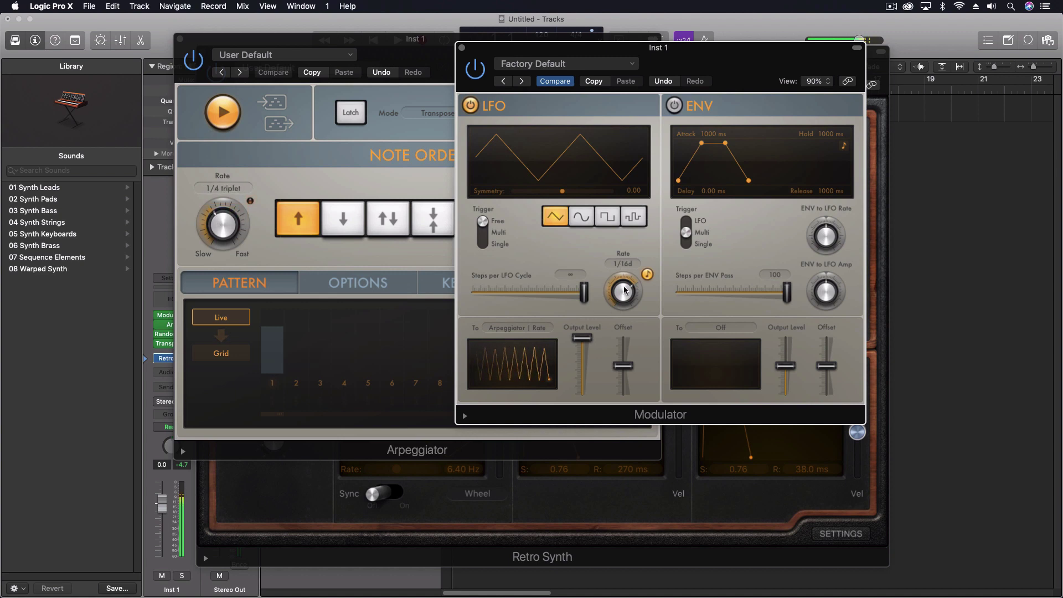
left_click_drag(624, 293, 625, 301)
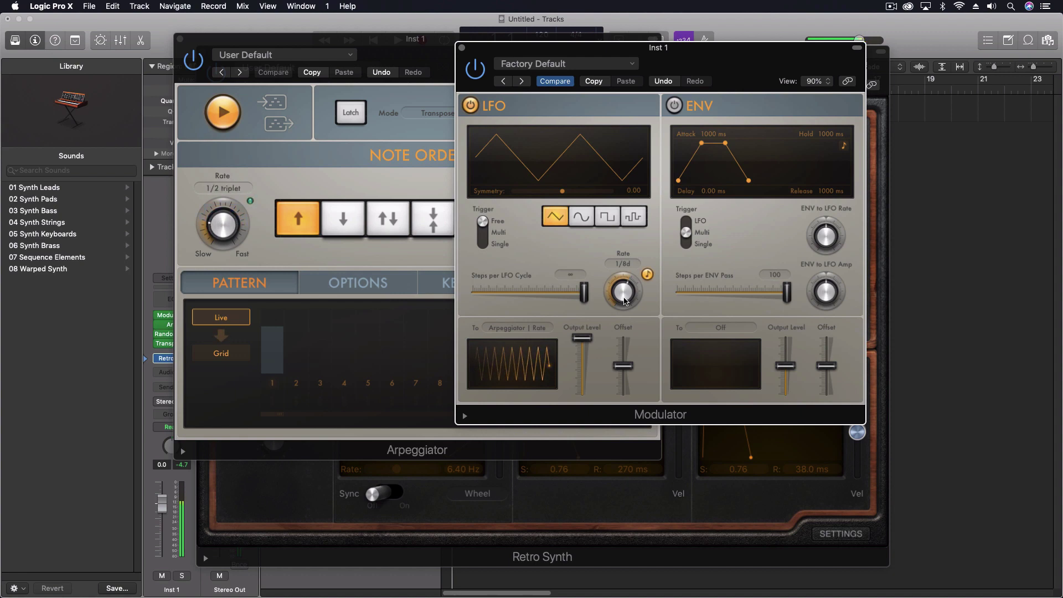
left_click(584, 221)
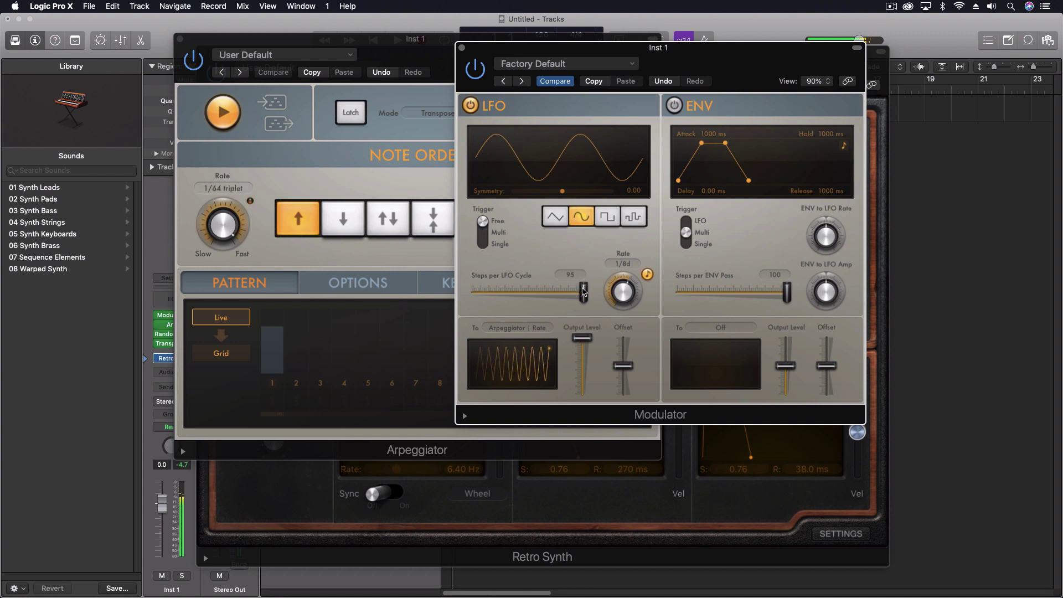
left_click_drag(627, 290, 617, 327)
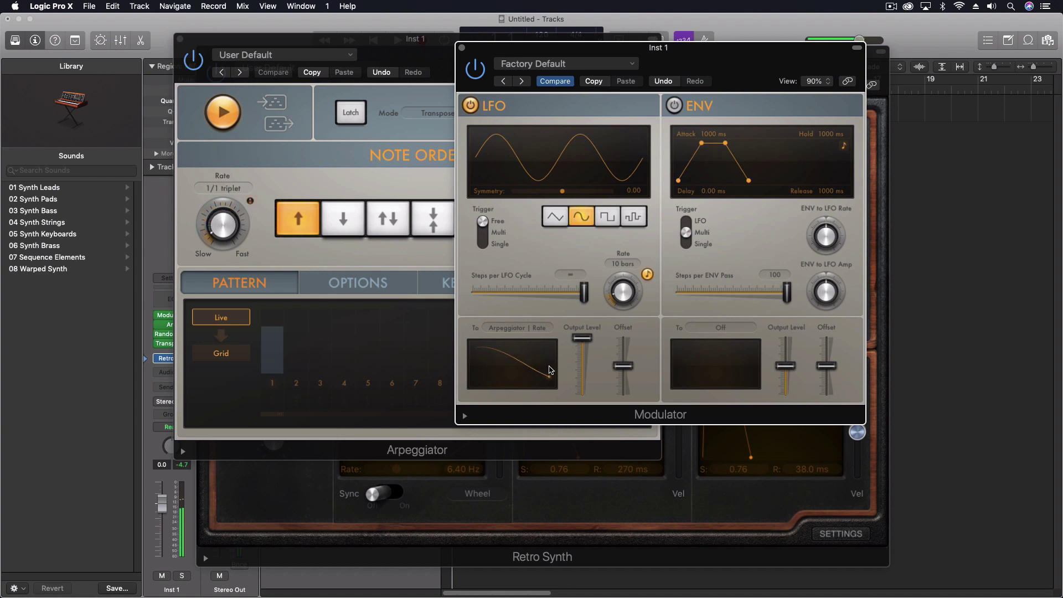
Step: Close the Modulator, Arpeggiator and Randomizer windows
left_click(461, 48)
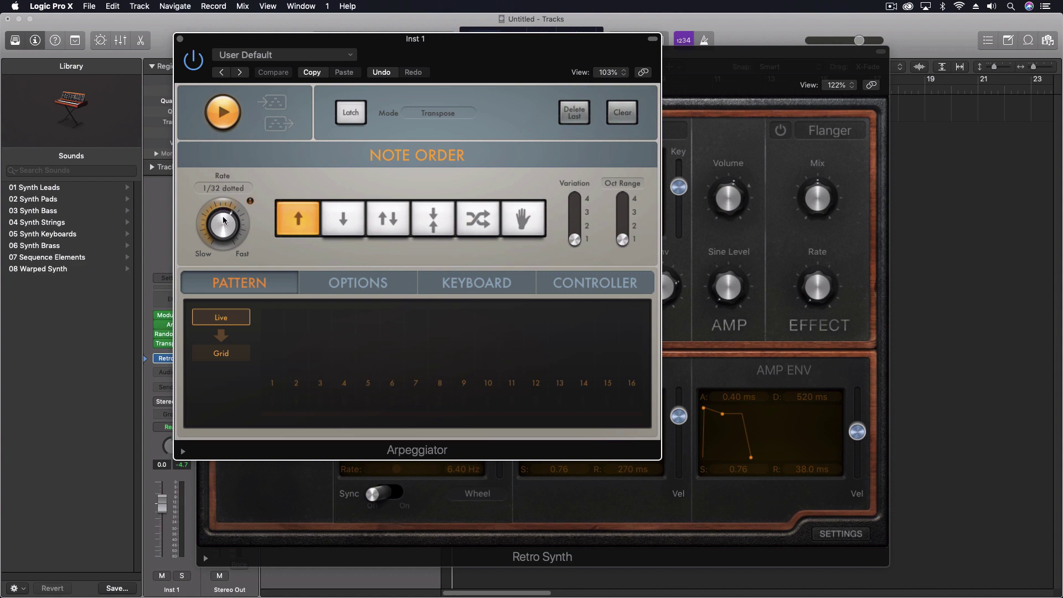
left_click(180, 40)
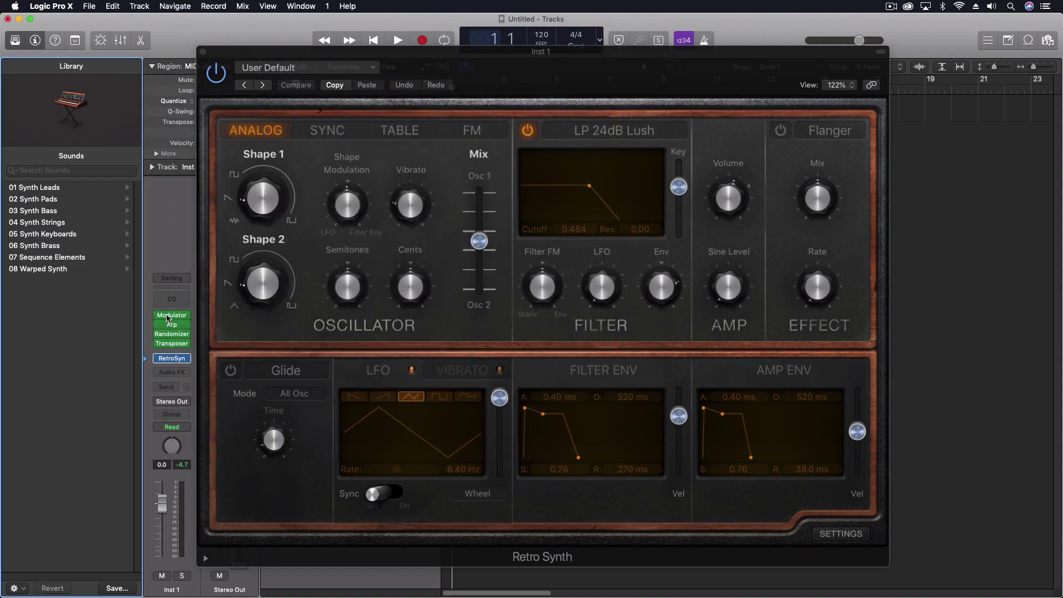
left_click(171, 334)
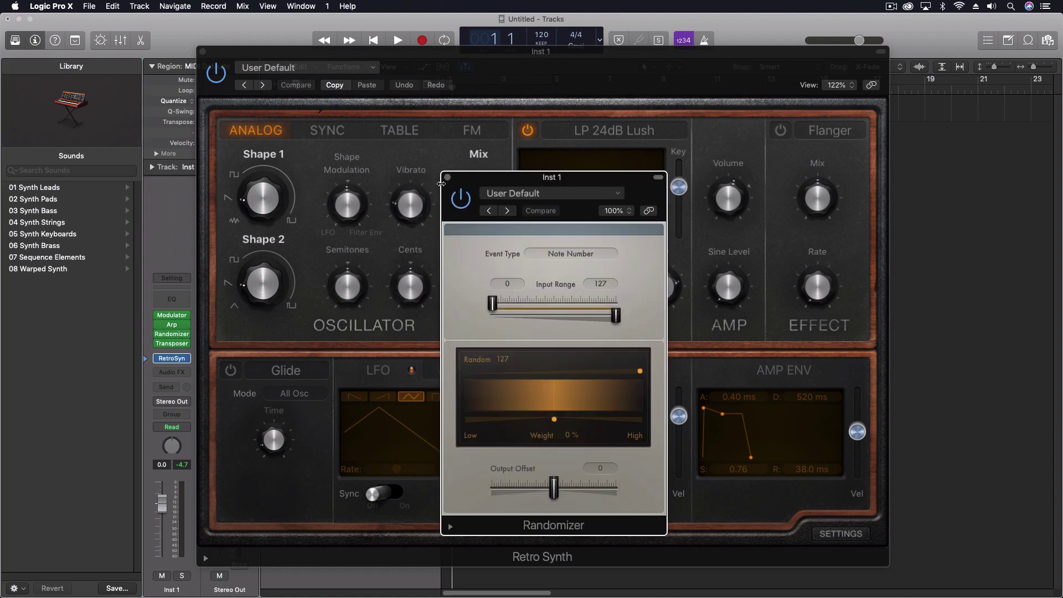
left_click(447, 178)
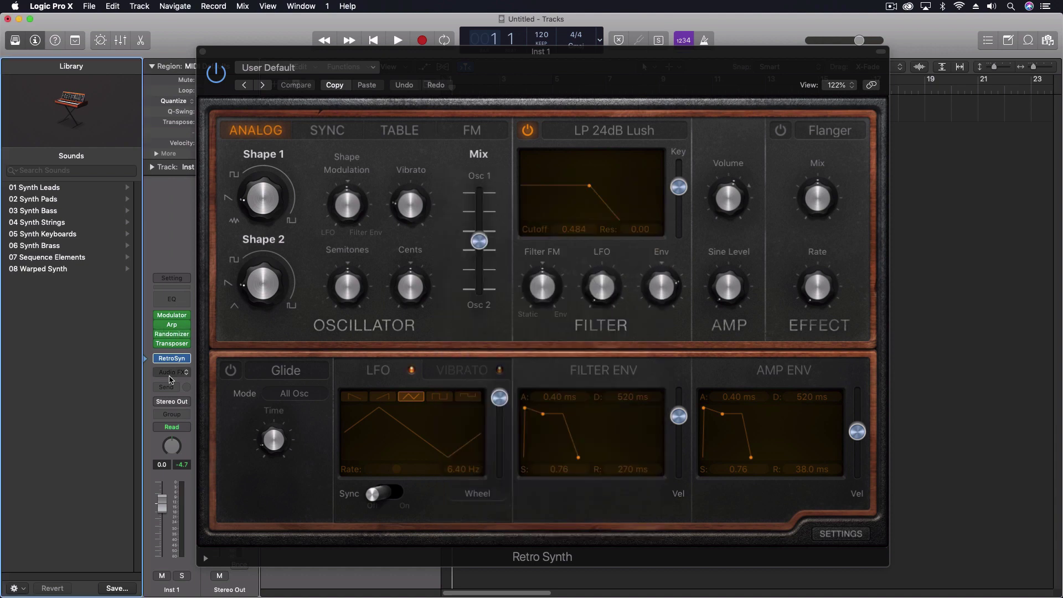
Step: Exclude C#, D#, F#, G# and A# from the Transposer for C Major, then close it
left_click(174, 343)
left_click(61, 224)
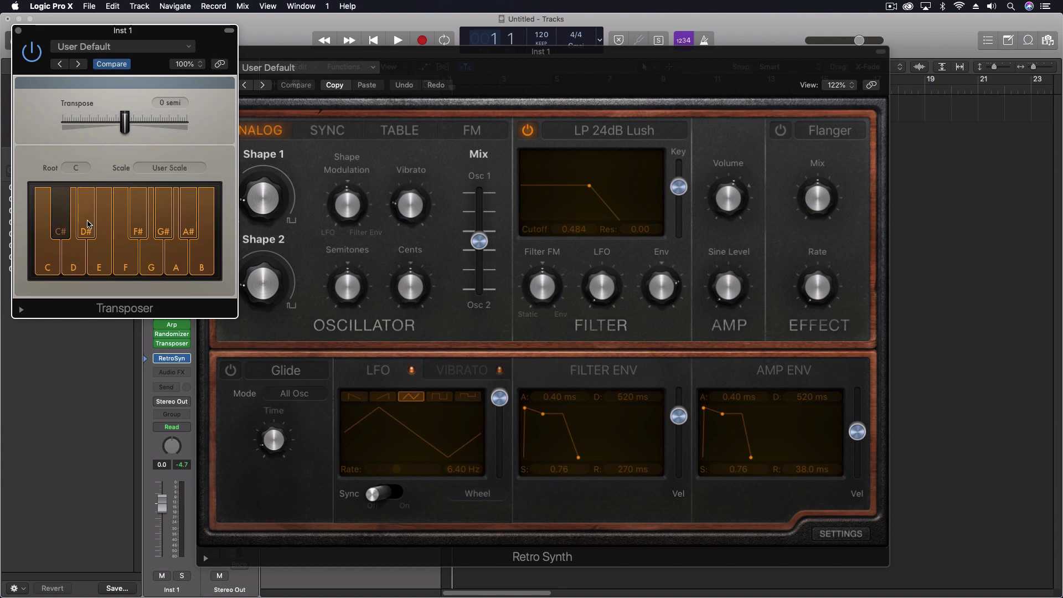
left_click(86, 221)
left_click(142, 224)
left_click(164, 224)
left_click(188, 226)
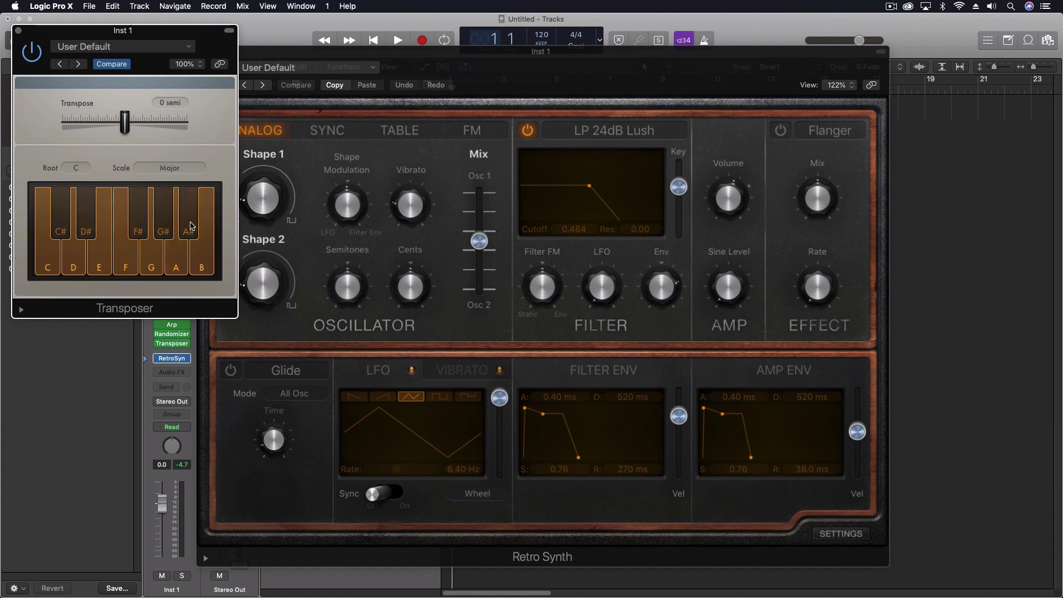
left_click(18, 30)
mouse_move(175, 335)
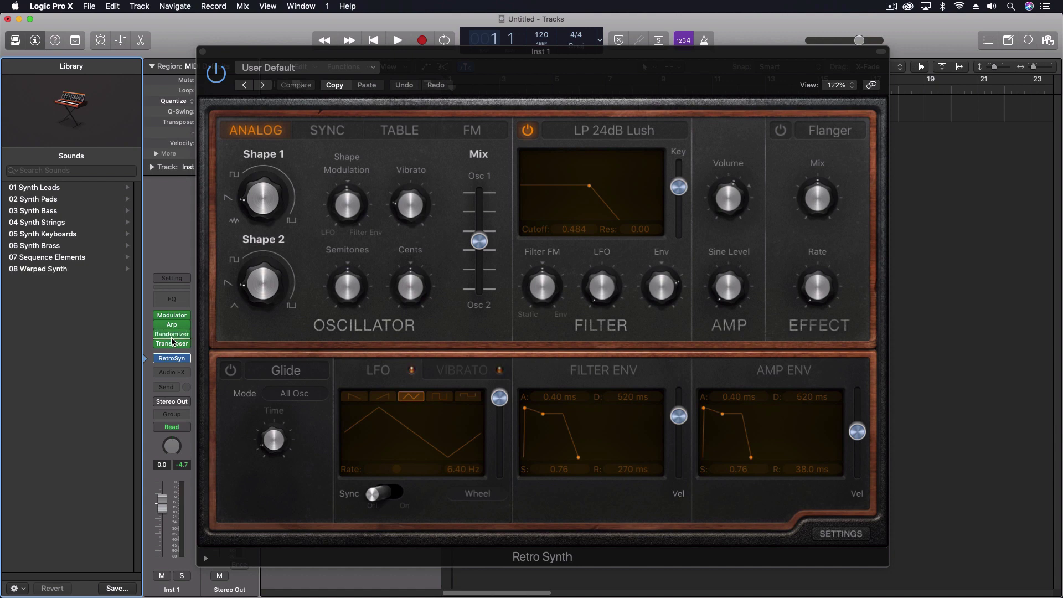